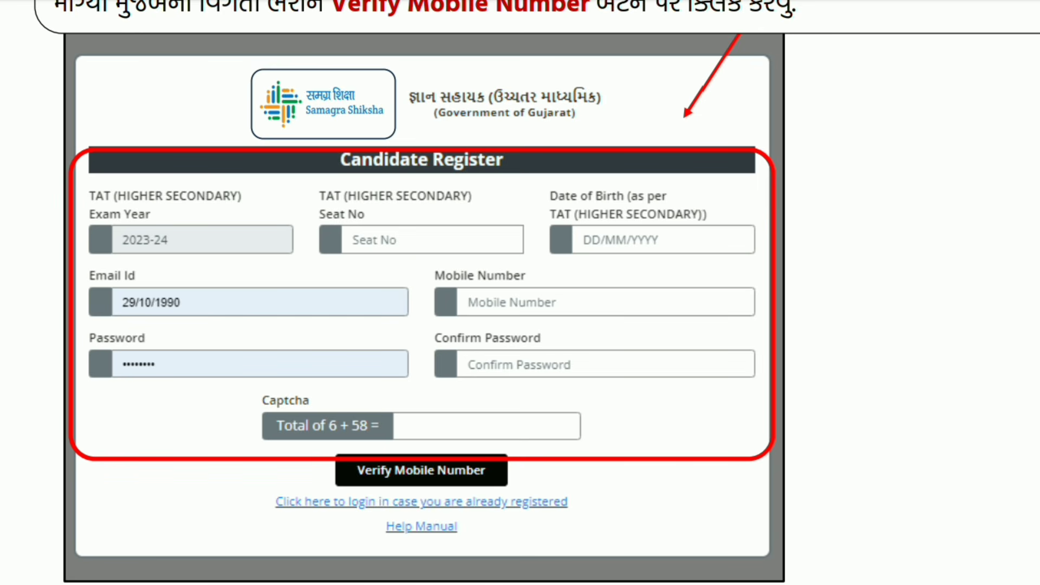
# - Read the manual's Candidate Register pages, covering the registration fields, mobile number verification and OTP details
pyautogui.scroll(-5, 520, 292)
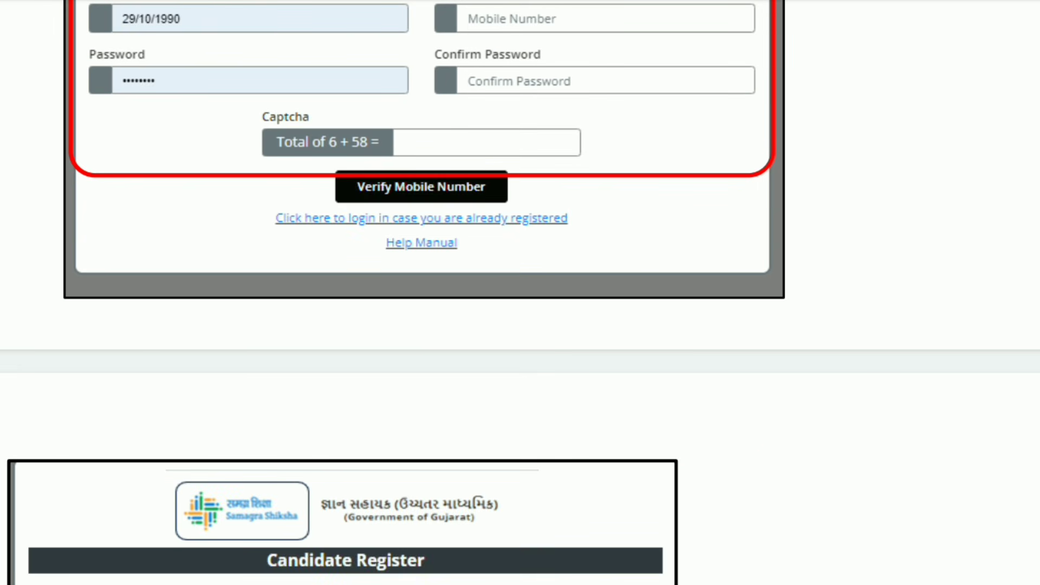
pyautogui.scroll(-7, 521, 292)
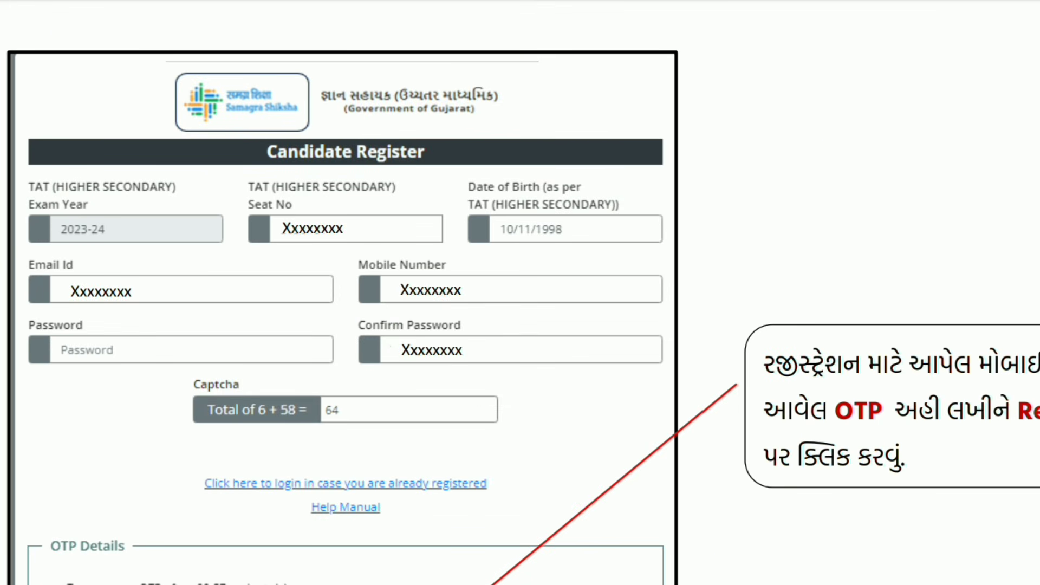
pyautogui.scroll(-4, 520, 293)
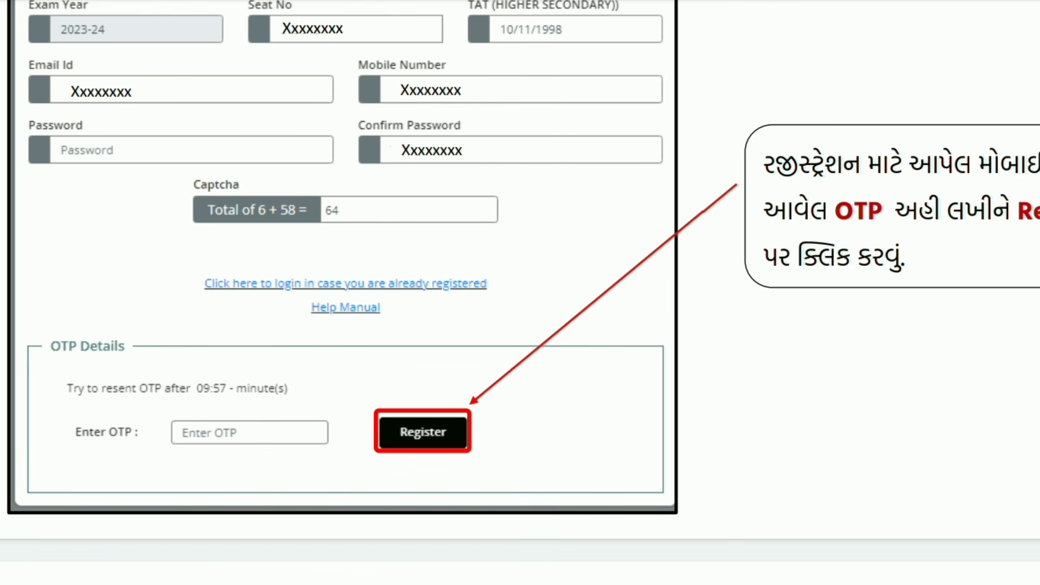
pyautogui.scroll(-4, 520, 293)
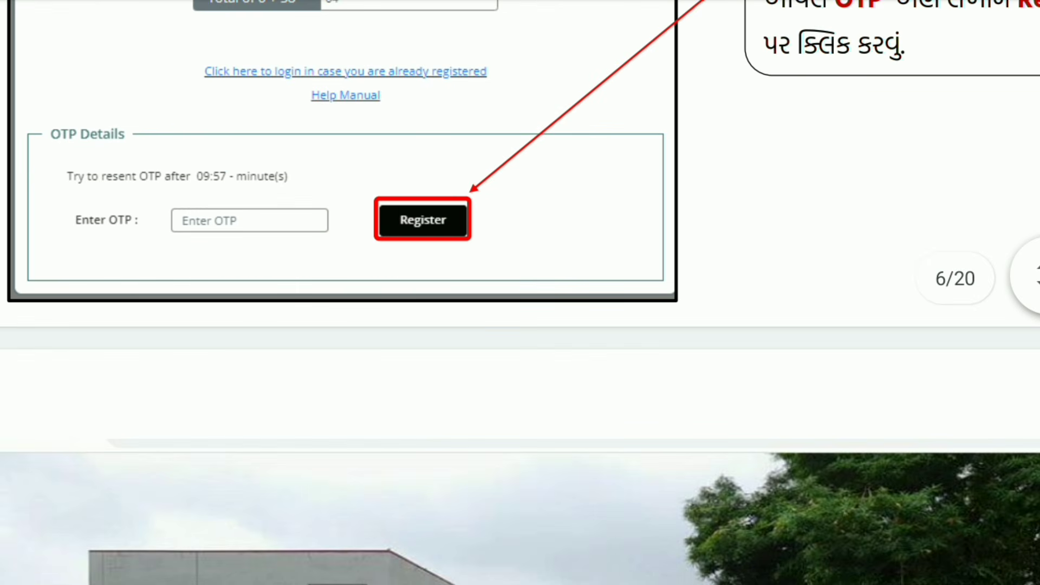
# - Review the manual pages on reaching the candidate login link and filling in the Candidate Login form
pyautogui.scroll(-12, 520, 293)
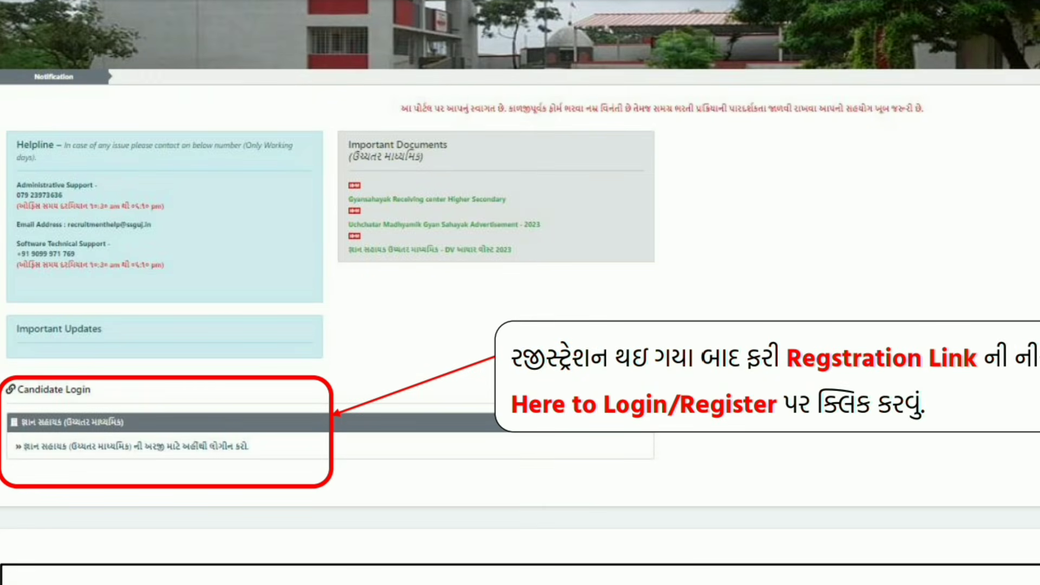
pyautogui.scroll(-4, 520, 292)
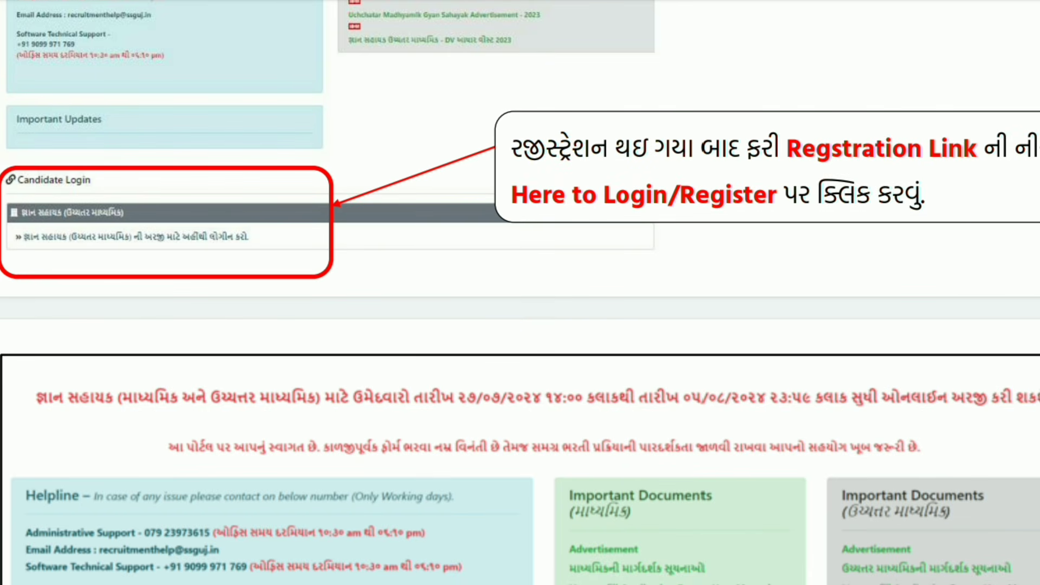
pyautogui.scroll(-9, 520, 293)
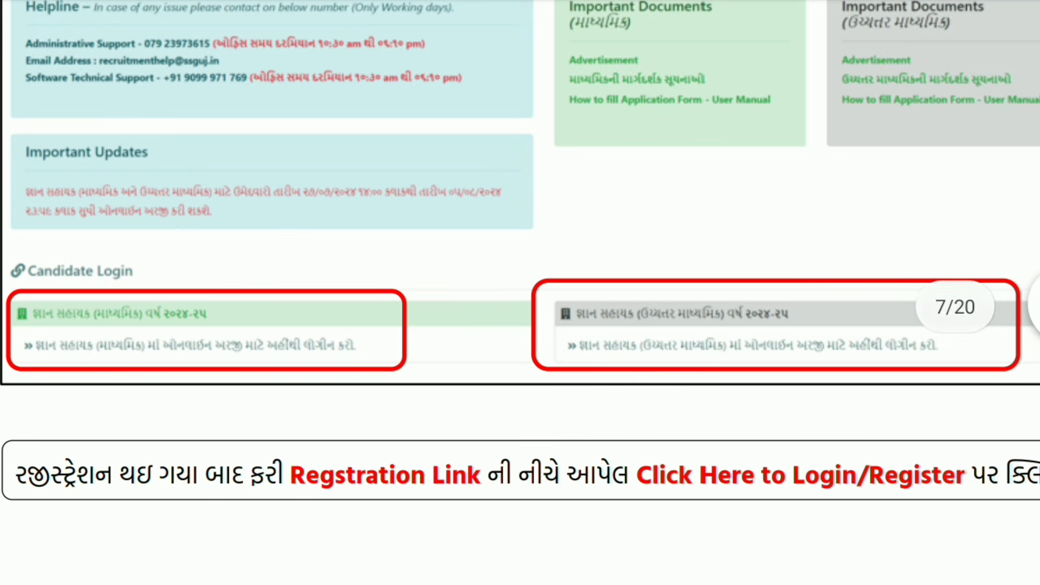
pyautogui.scroll(-12, 520, 292)
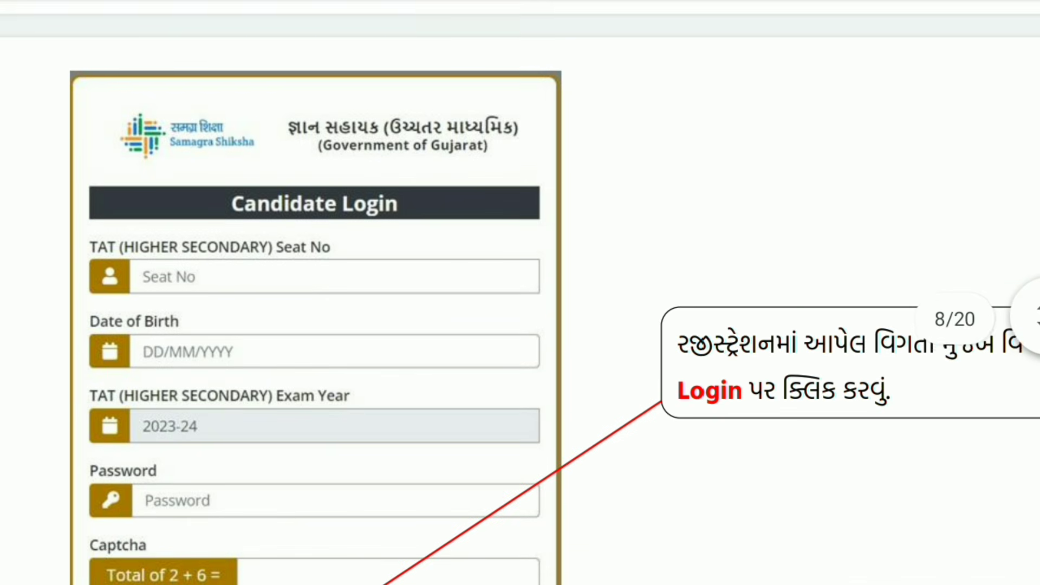
pyautogui.scroll(-2, 520, 292)
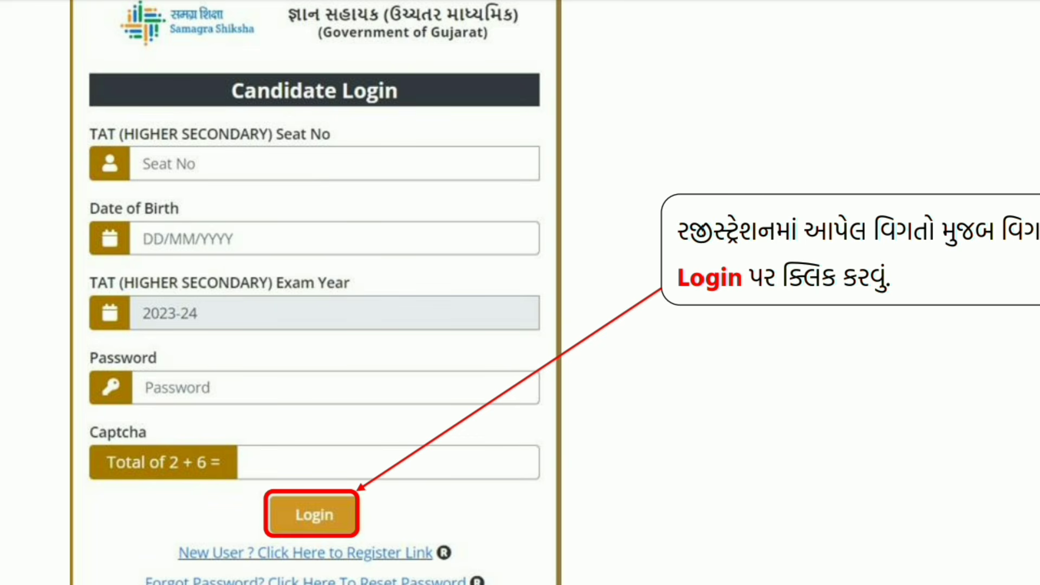
pyautogui.scroll(-4, 521, 293)
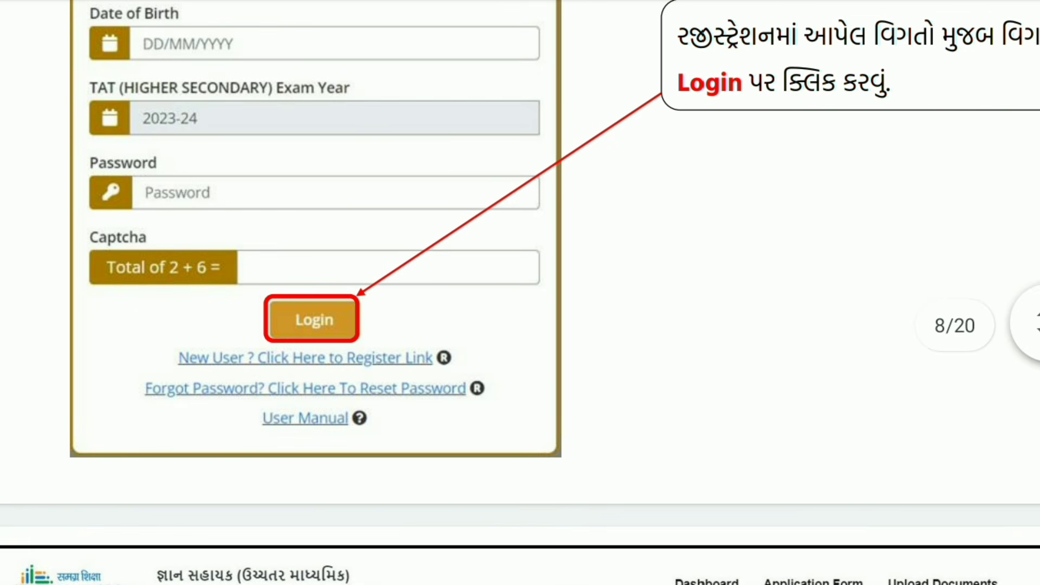
# - Examine the manual's candidate dashboard page, including the Information table and the Application Form option
pyautogui.scroll(-8, 520, 293)
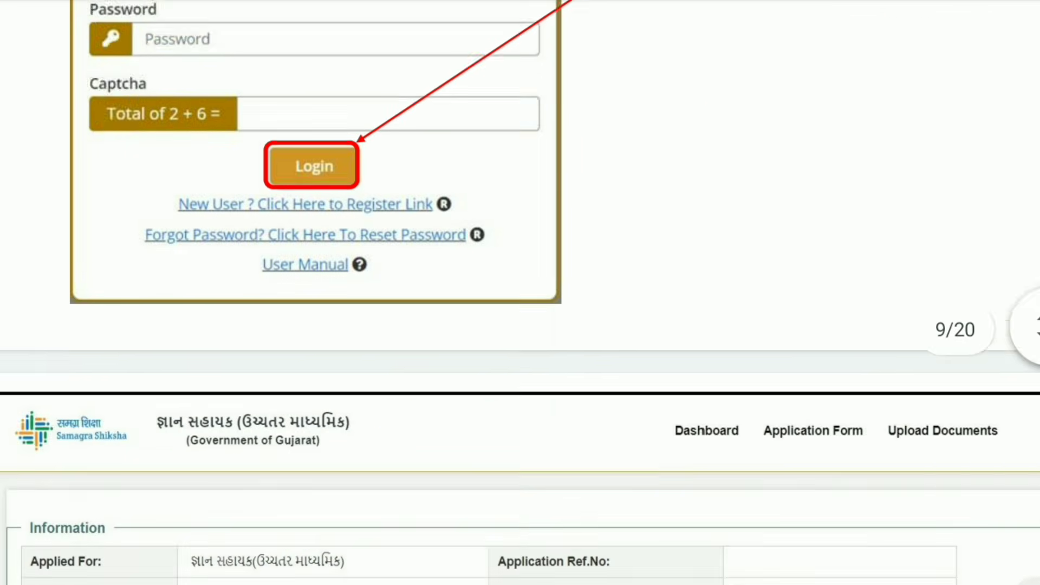
pyautogui.scroll(-3, 520, 293)
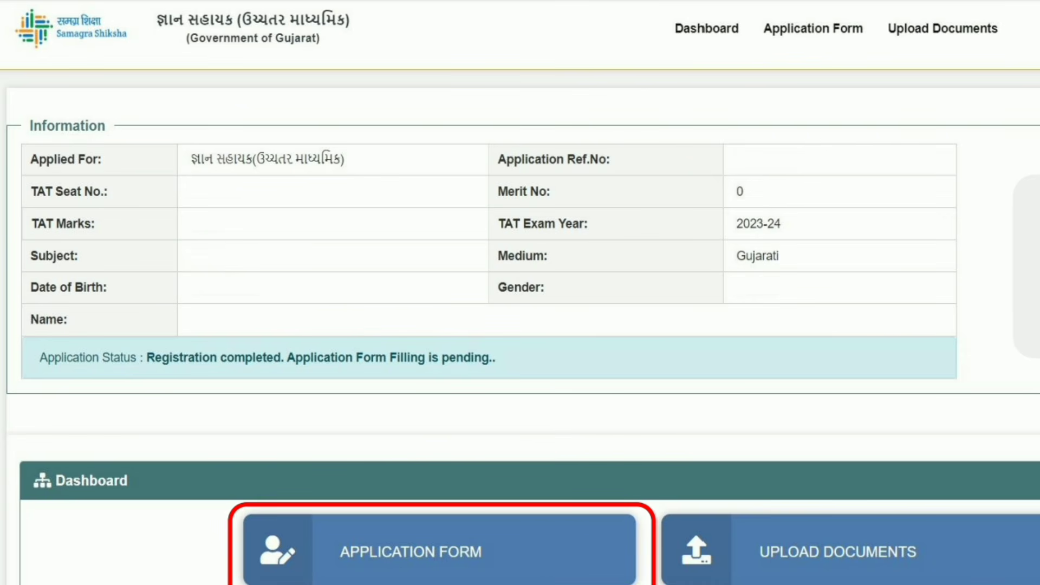
pyautogui.scroll(-1, 520, 292)
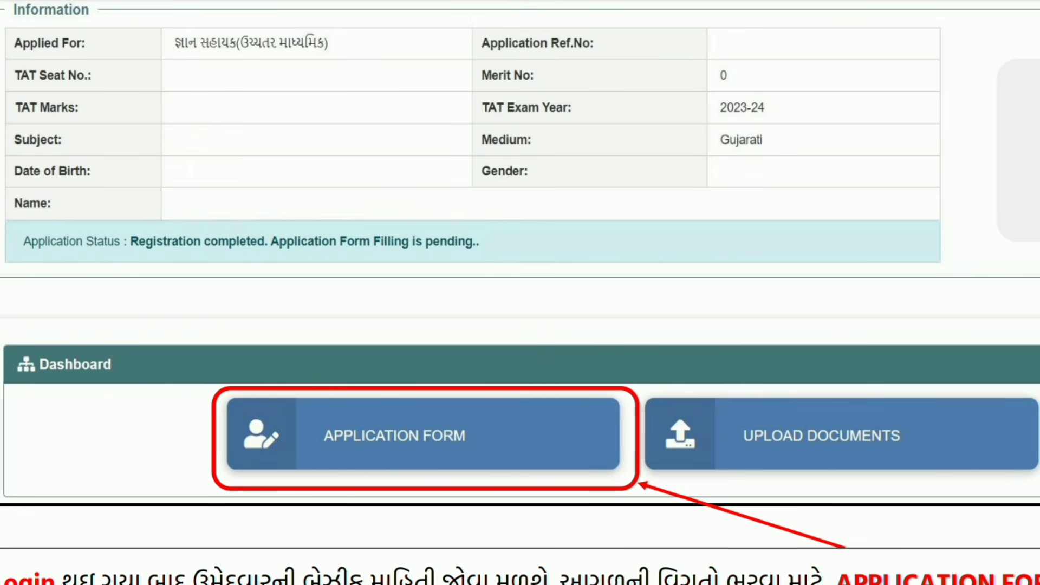
pyautogui.scroll(-4, 520, 293)
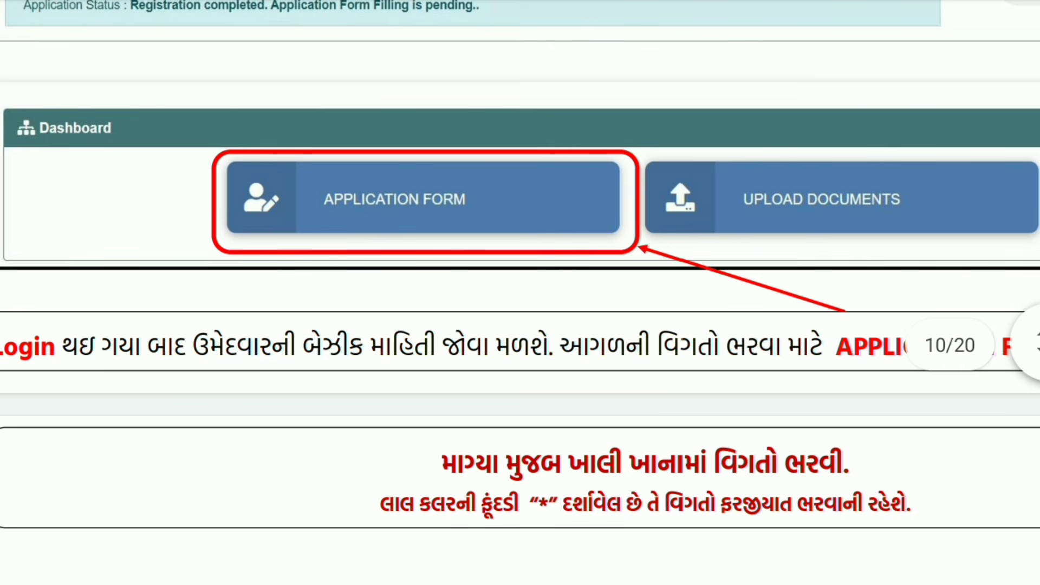
# - Read the application form page covering mandatory fields, TAT exam information, Basic Details, and the photo and signature areas
pyautogui.scroll(-5, 520, 293)
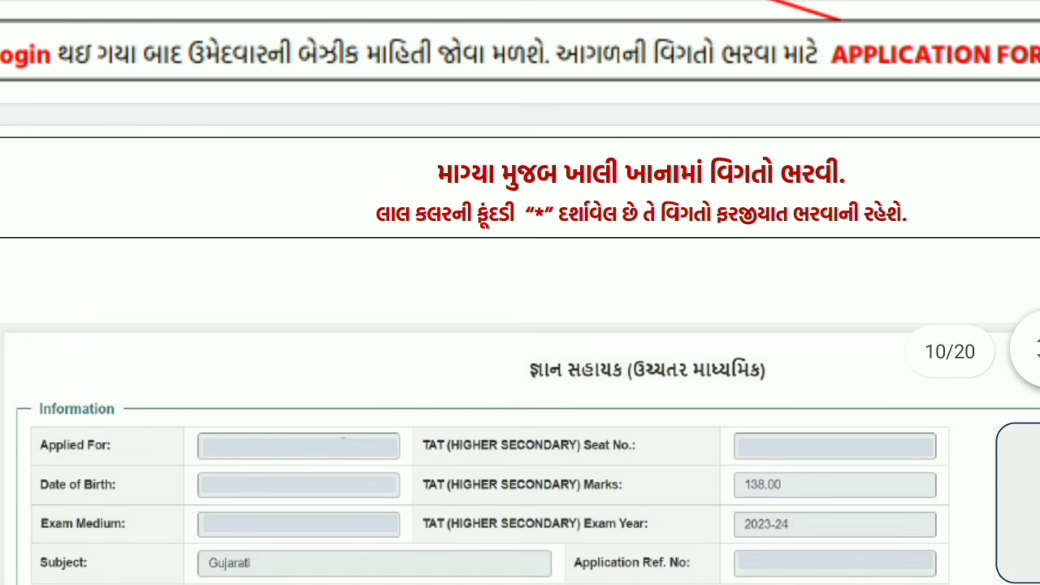
pyautogui.scroll(-1, 520, 293)
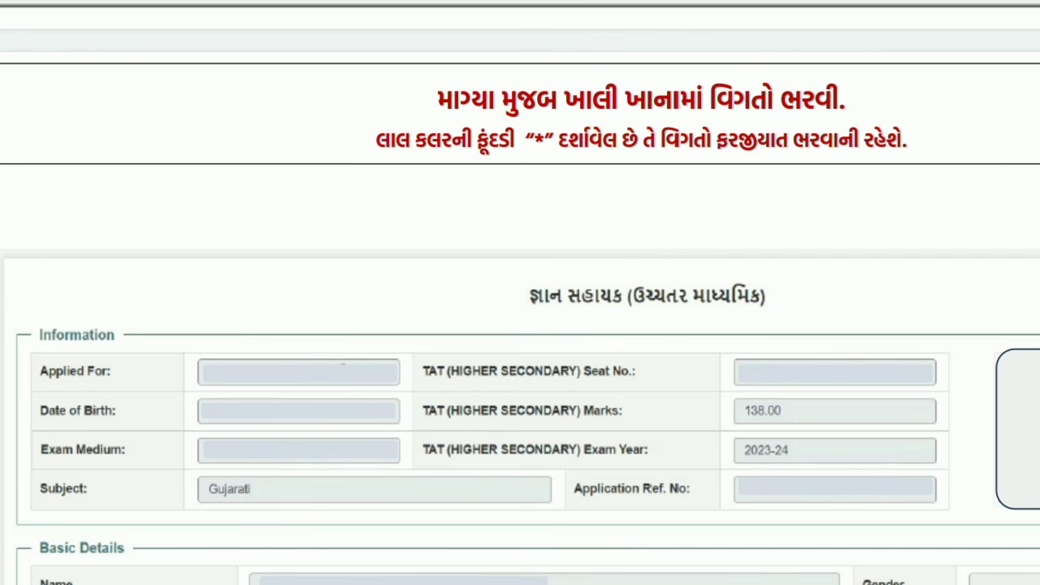
pyautogui.scroll(-3, 520, 292)
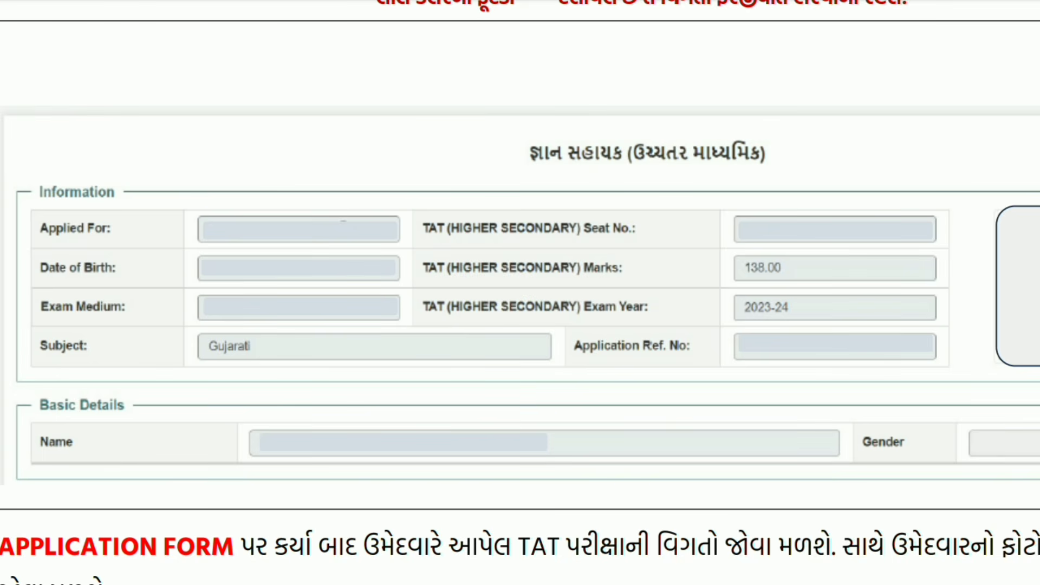
pyautogui.scroll(-3, 520, 293)
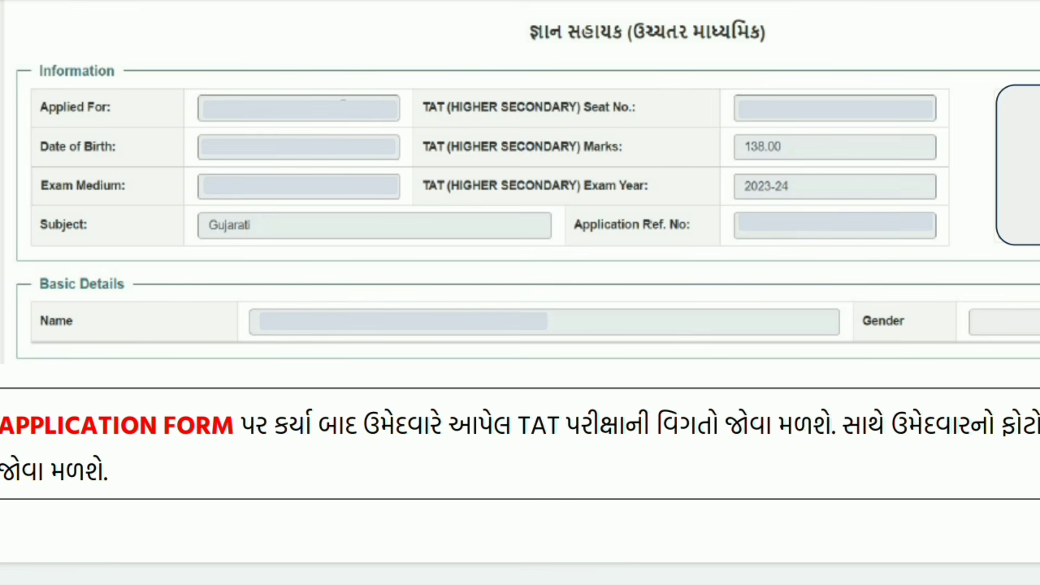
pyautogui.scroll(-4, 520, 293)
pyautogui.hscroll(2, 521, 293)
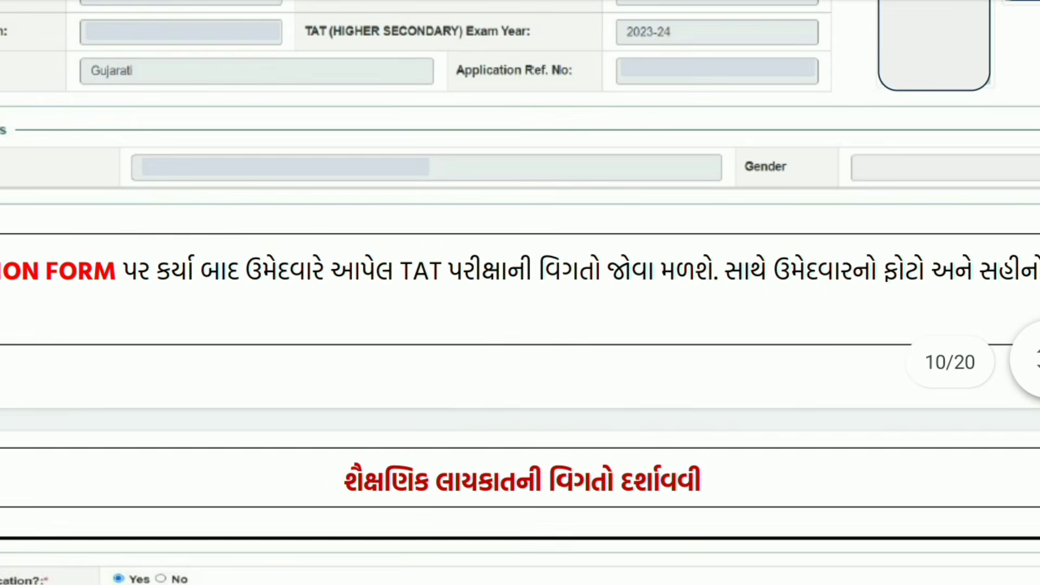
pyautogui.scroll(-3, 520, 292)
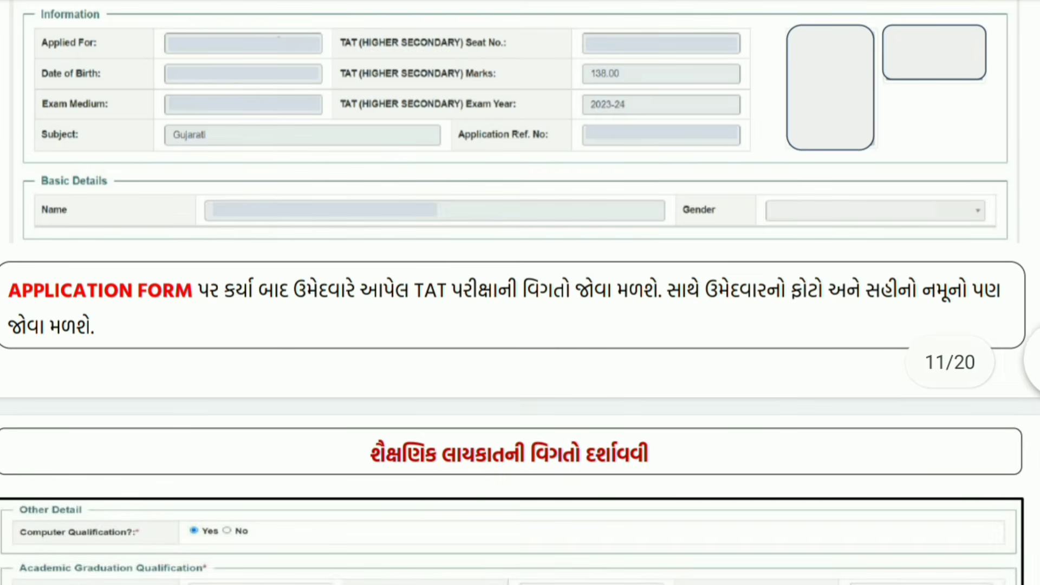
pyautogui.scroll(-2, 521, 292)
pyautogui.scroll(3, 521, 293)
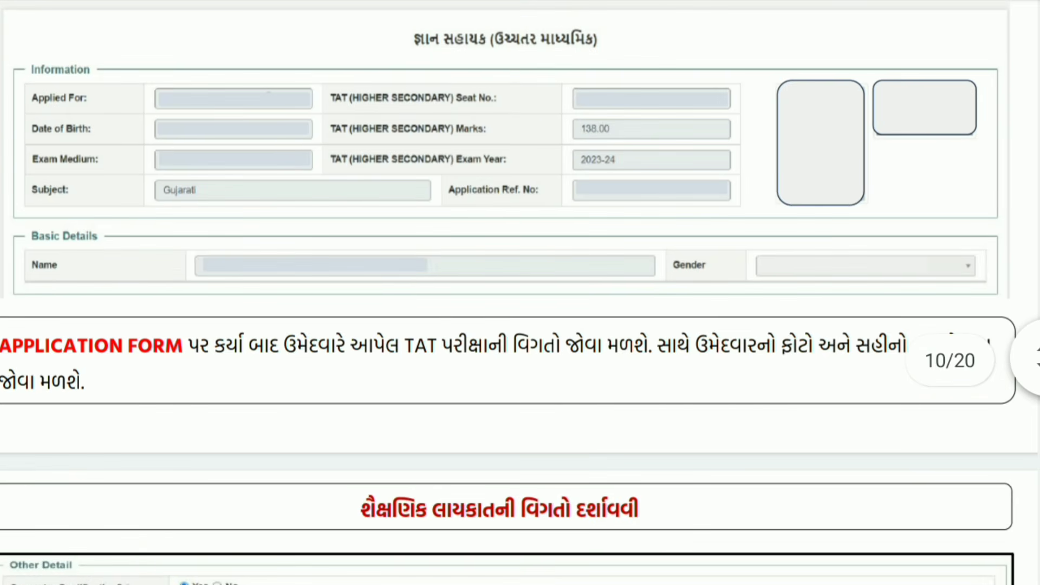
pyautogui.scroll(-2, 520, 293)
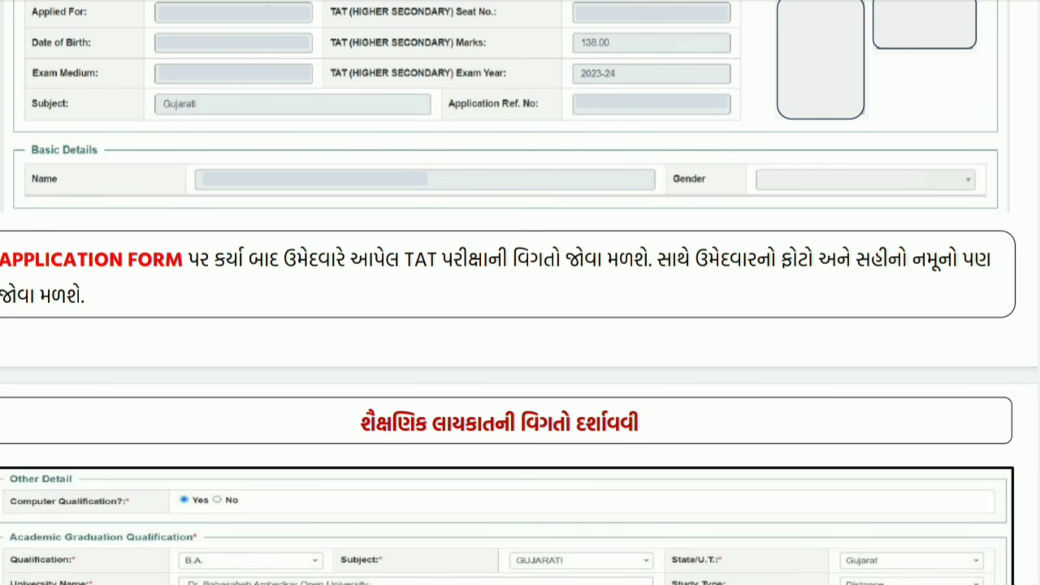
# - Examine the academic graduation and post-graduation qualification sections of the sample application form
pyautogui.scroll(-10, 520, 293)
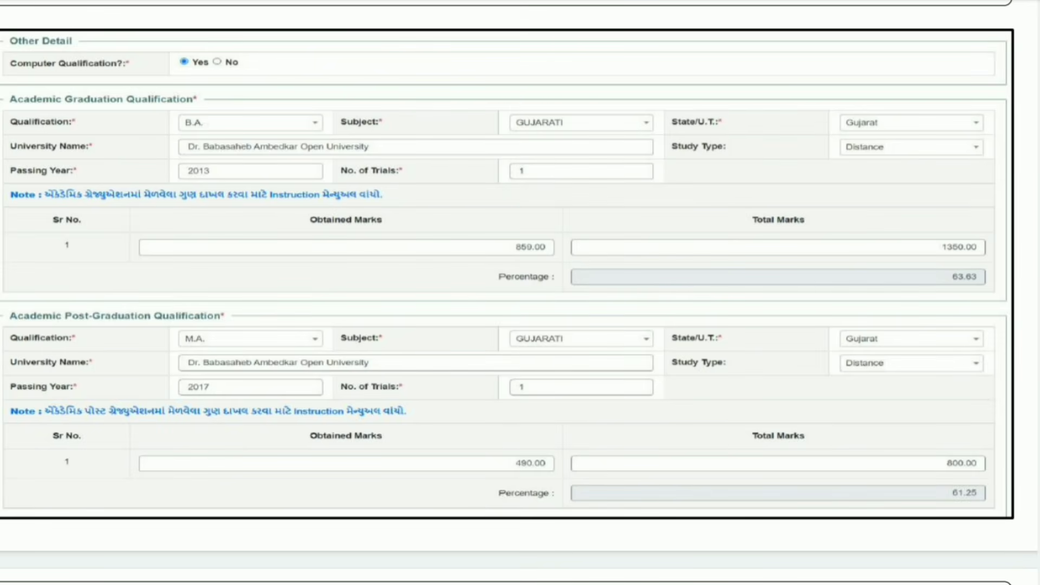
pyautogui.scroll(2, 520, 293)
pyautogui.scroll(1, 520, 292)
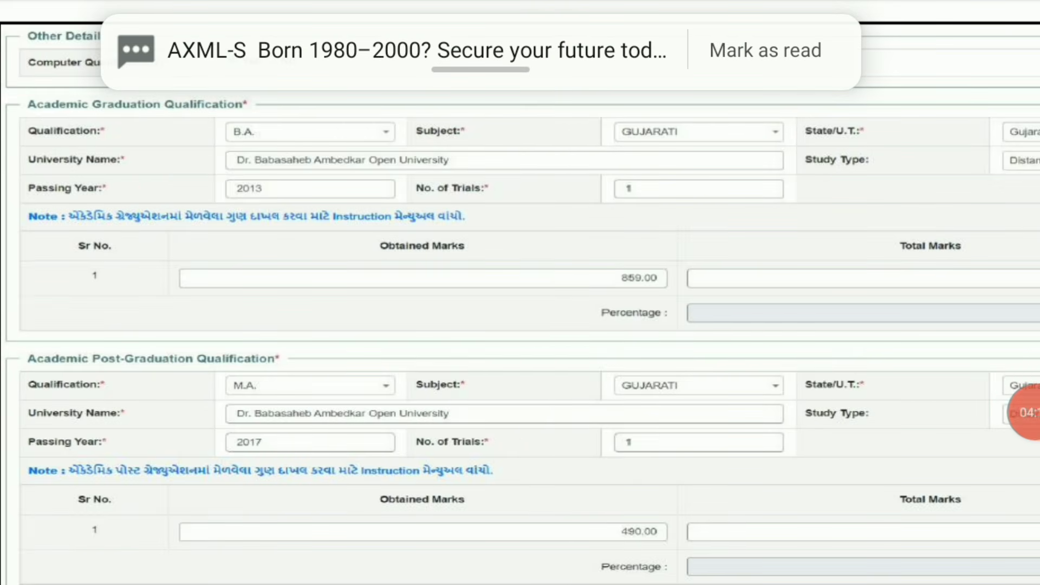
# - Read the Preferred District selection page and its special note about choosing a district
pyautogui.scroll(-3, 520, 292)
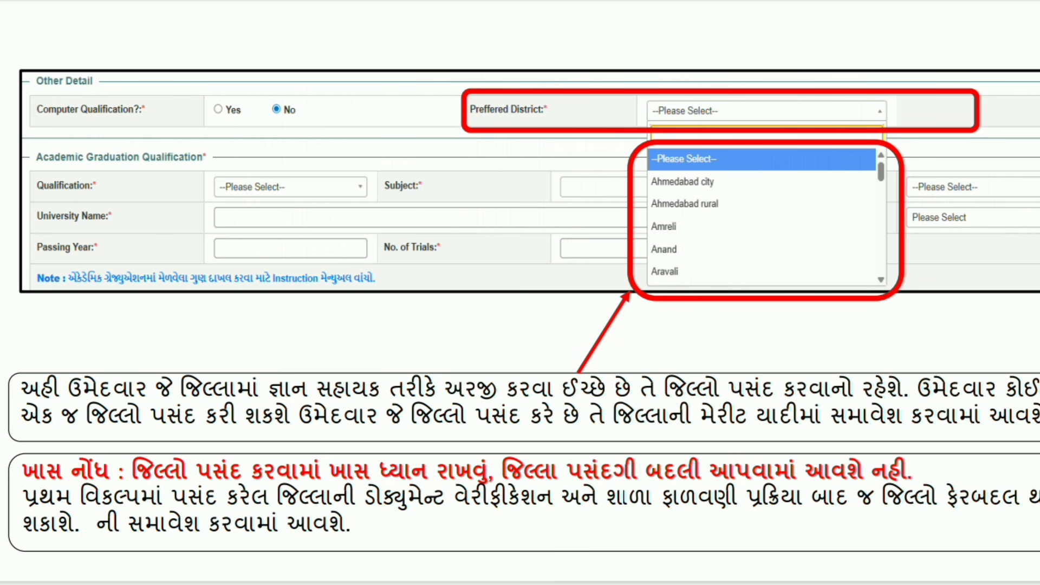
pyautogui.scroll(-3, 520, 292)
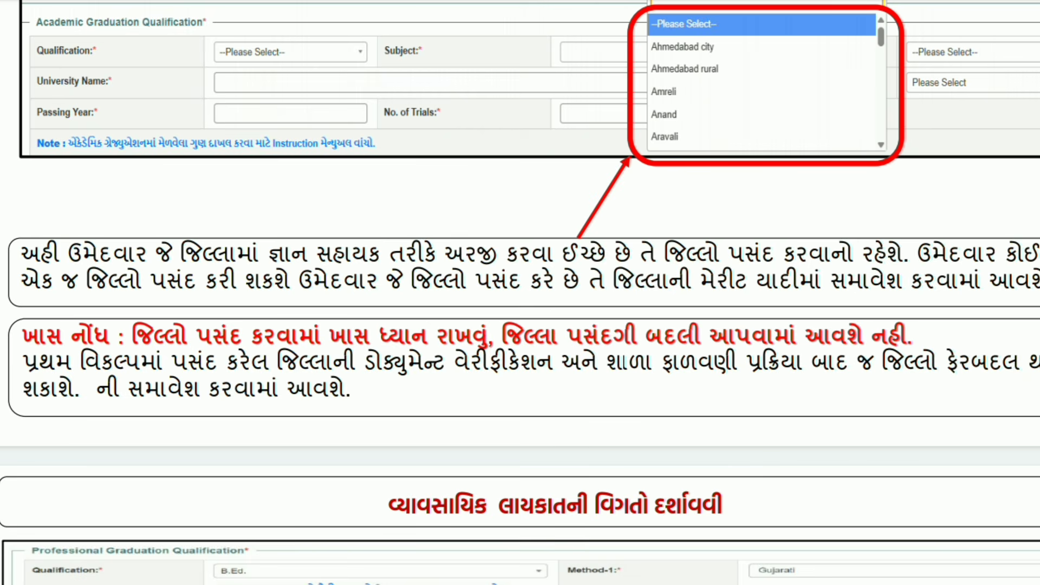
pyautogui.scroll(-1, 520, 293)
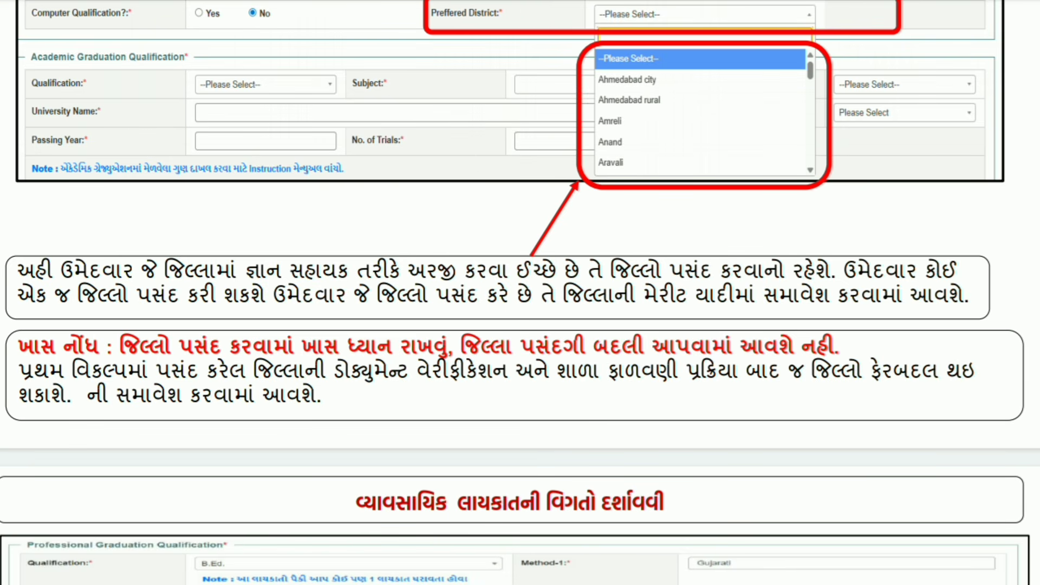
pyautogui.scroll(-2, 520, 293)
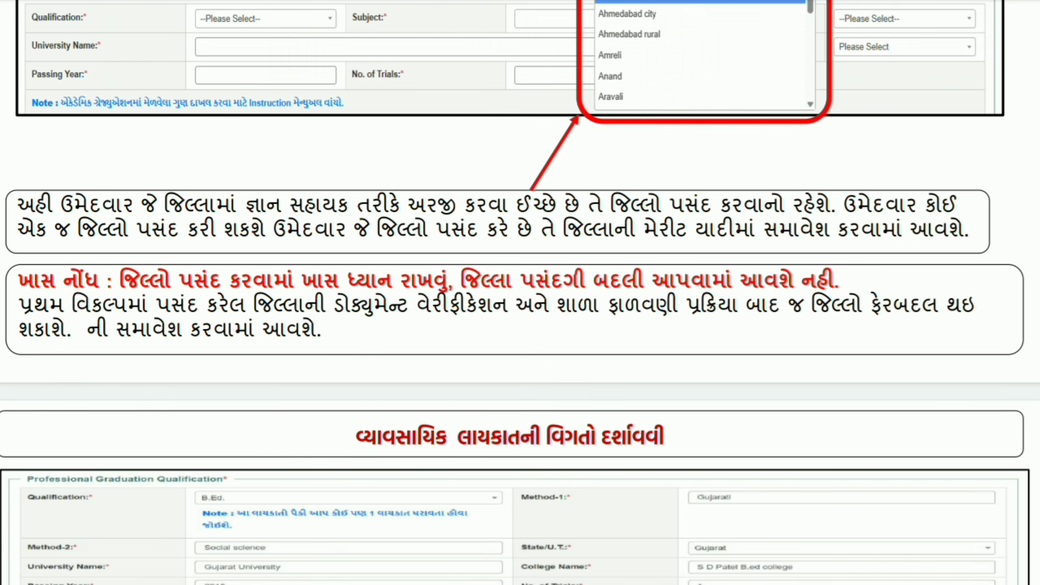
pyautogui.scroll(-2, 520, 292)
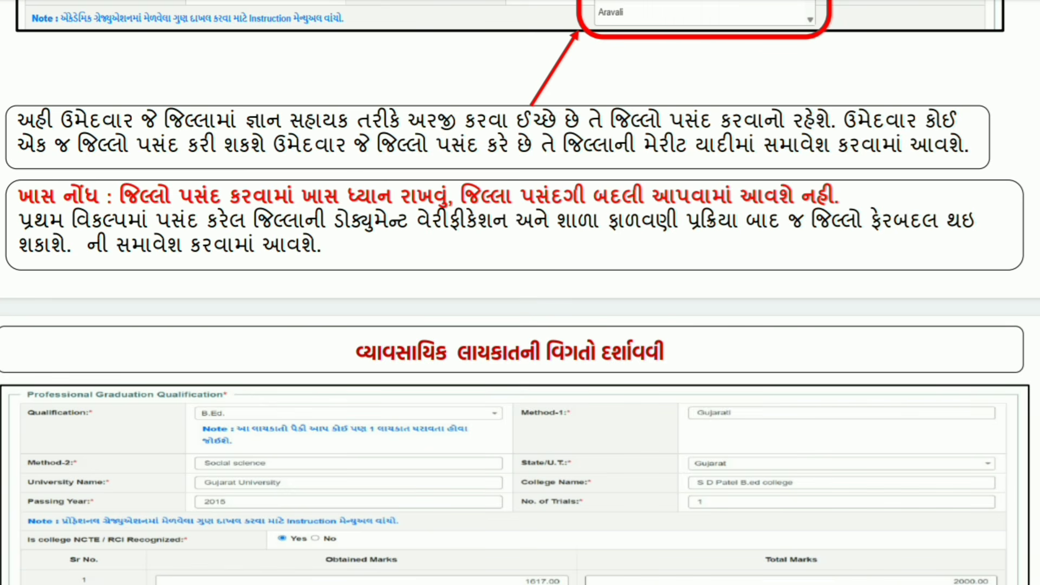
# - Review the professional graduation and post-graduation qualification sections of the sample form
pyautogui.scroll(-4, 520, 293)
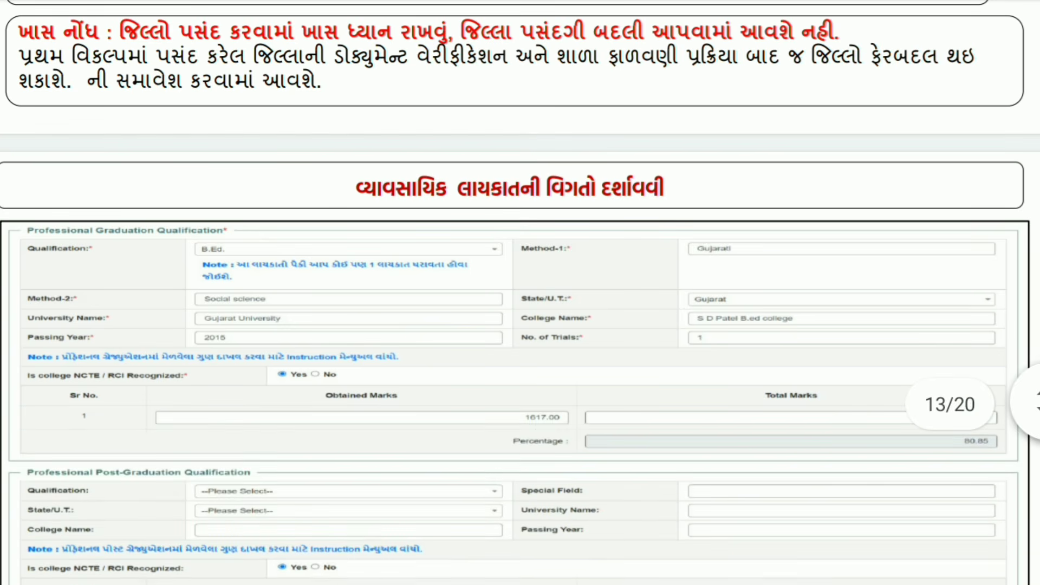
pyautogui.scroll(3, 520, 293)
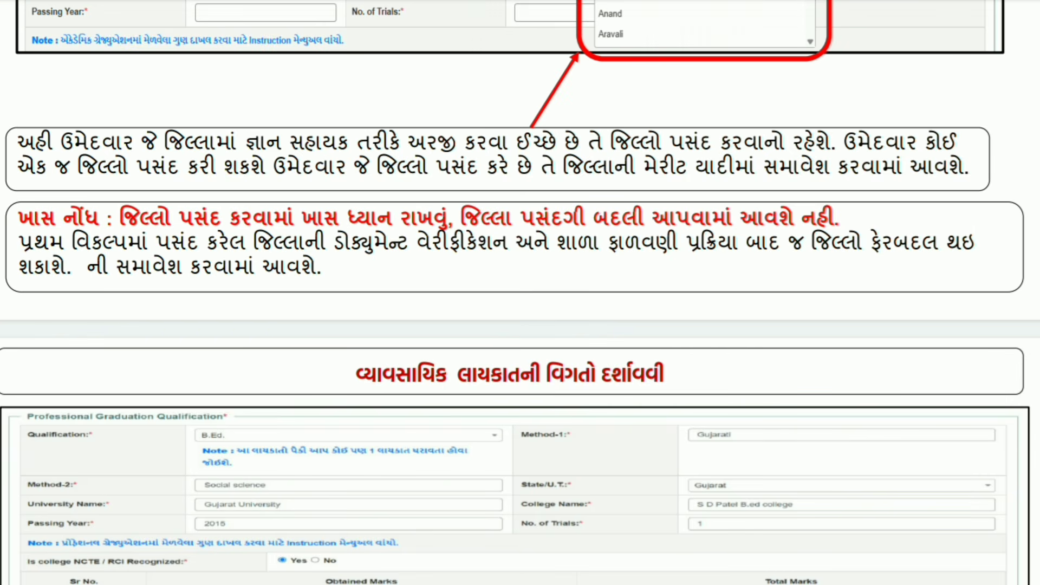
pyautogui.scroll(-5, 520, 292)
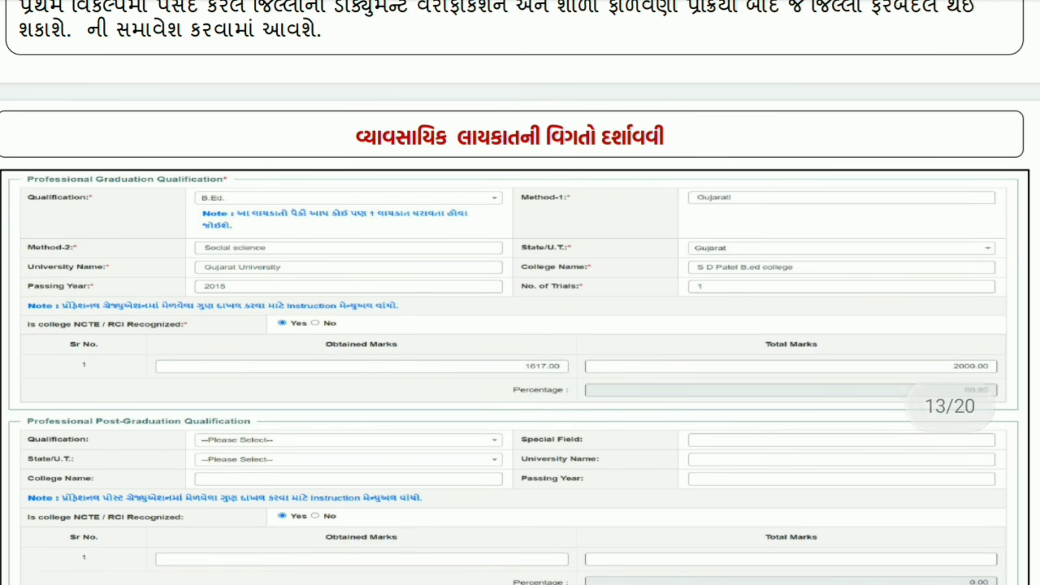
pyautogui.scroll(-2, 521, 293)
pyautogui.scroll(-1, 521, 292)
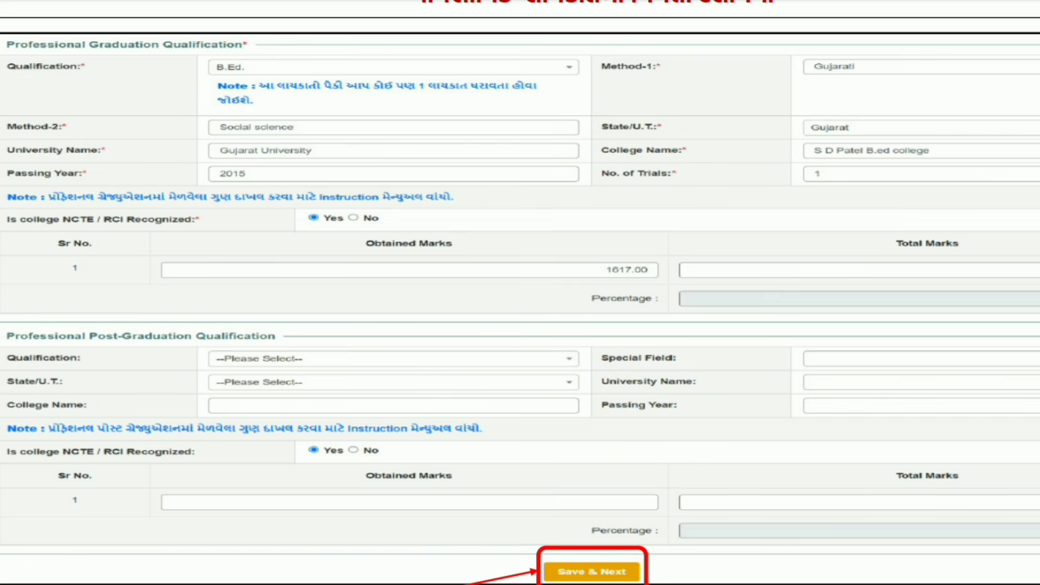
# - Review the manual's instructions for saving the application and continuing to the document upload list
pyautogui.scroll(-3, 520, 293)
pyautogui.scroll(-5, 520, 293)
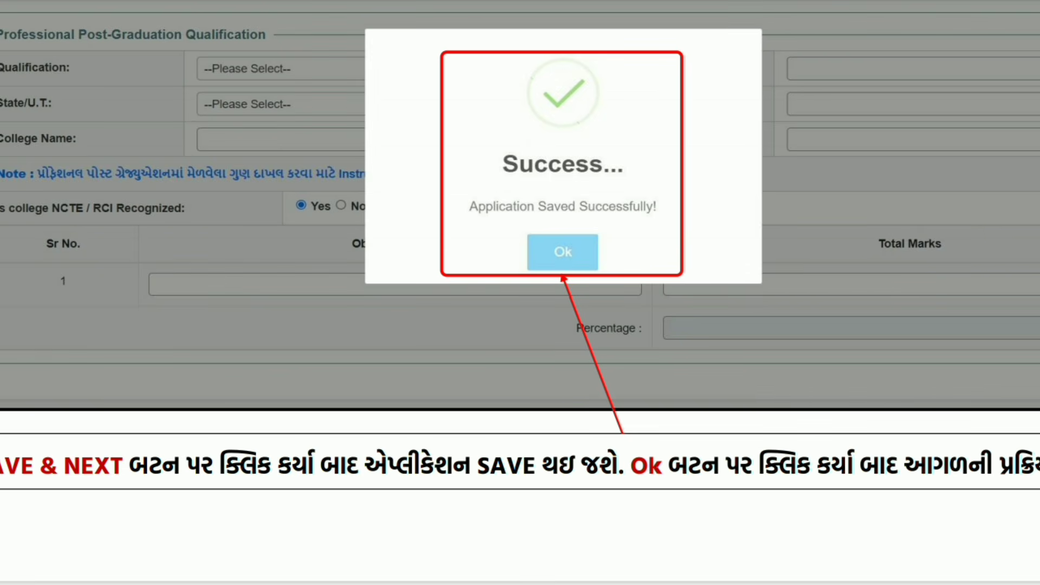
pyautogui.scroll(-5, 520, 293)
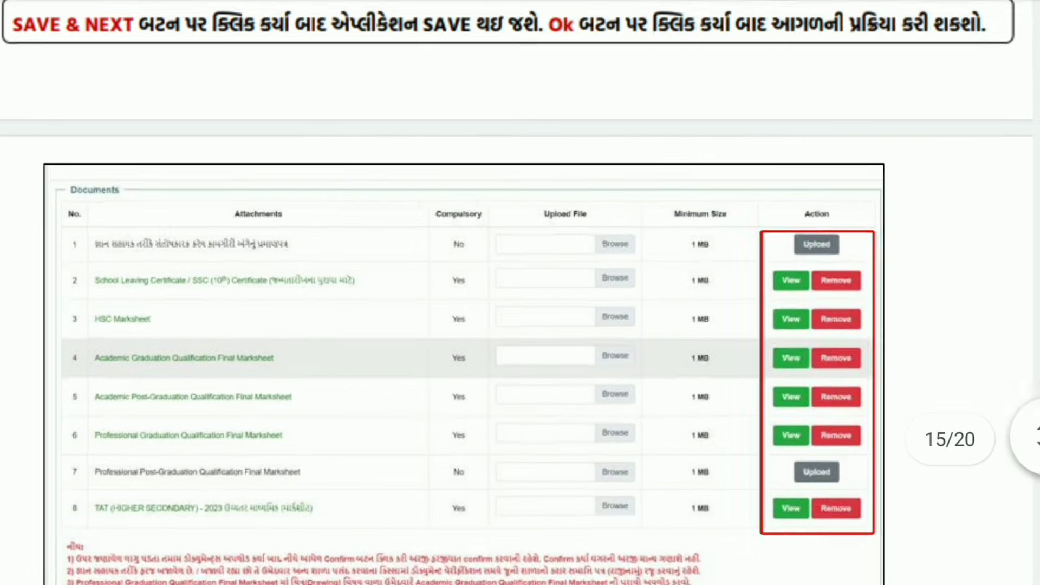
# - Examine the manual's Documents table for the required attachments, which ones are compulsory, the size limit and the upload actions
pyautogui.scroll(-2, 520, 293)
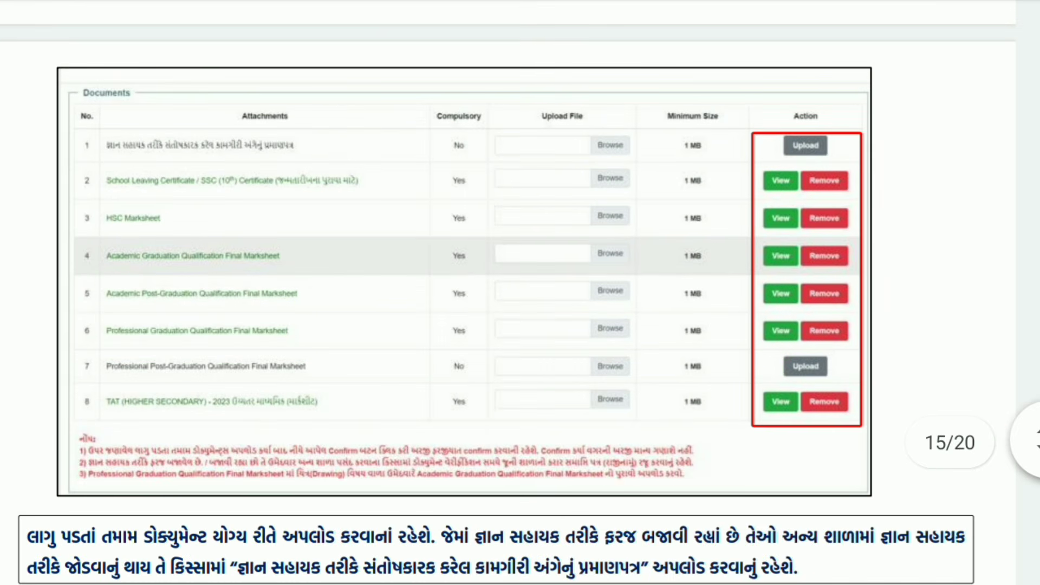
pyautogui.scroll(2, 521, 293)
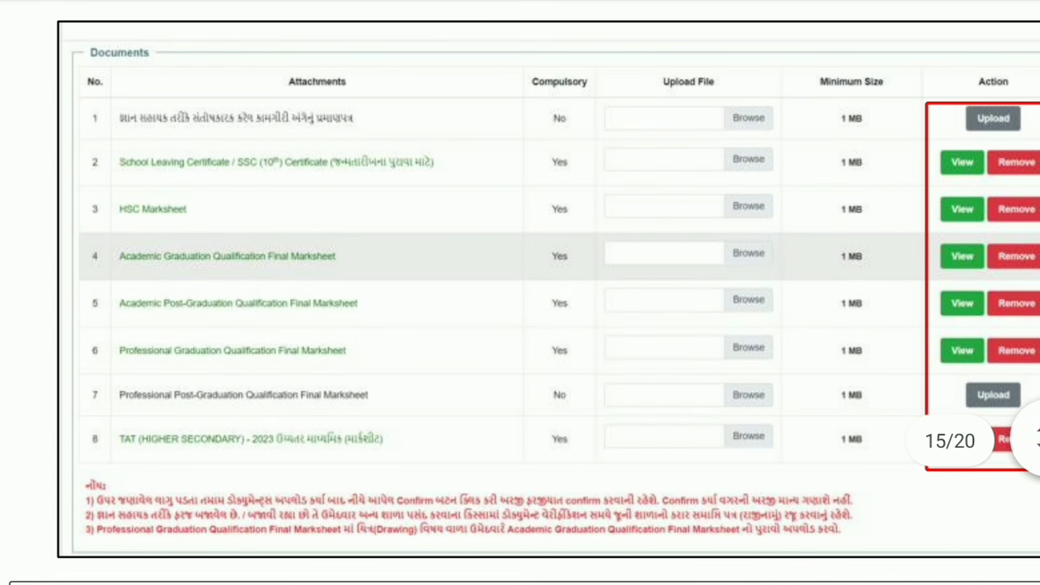
pyautogui.scroll(3, 520, 293)
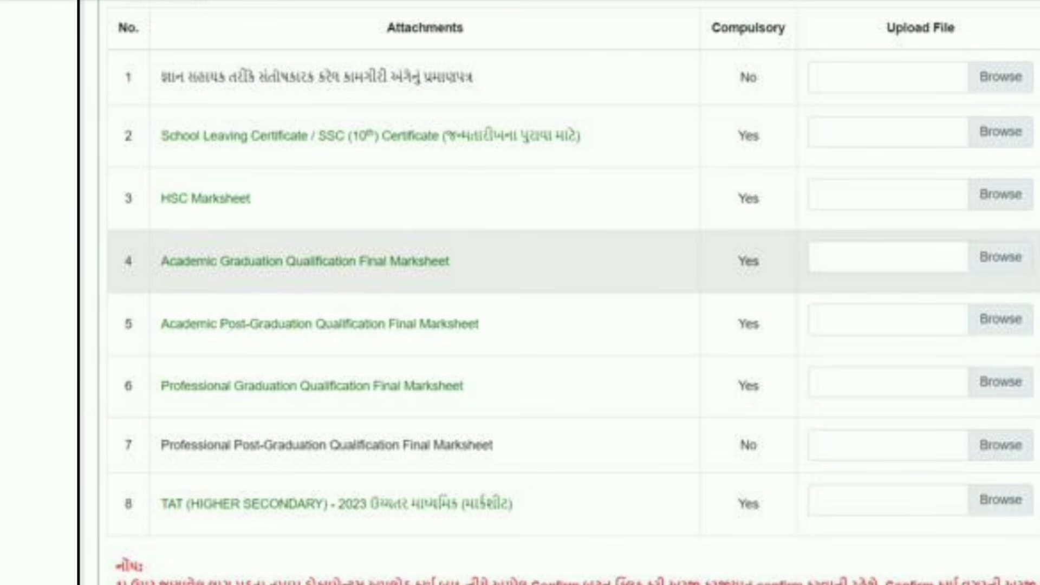
pyautogui.scroll(-3, 520, 293)
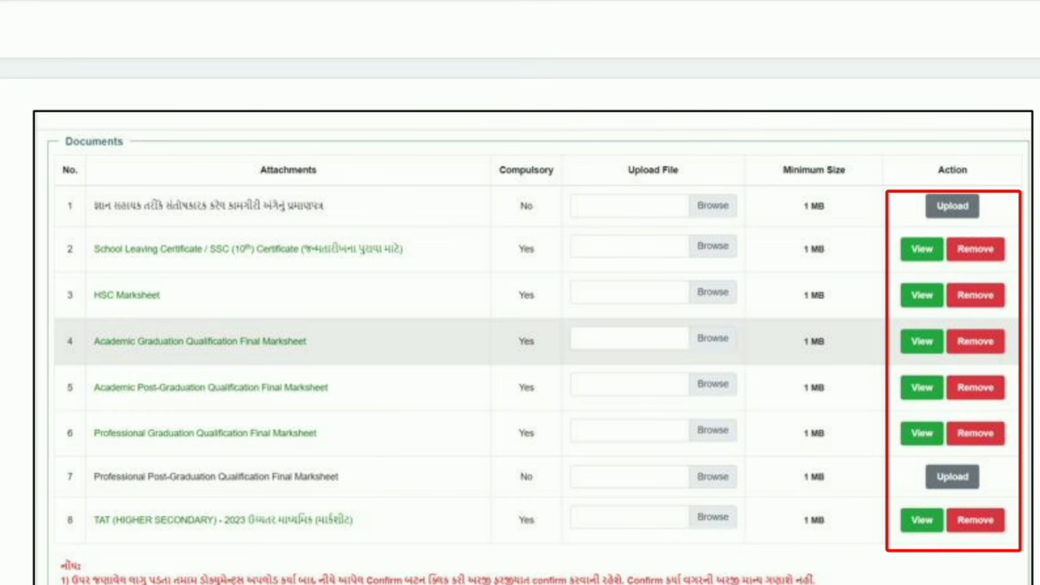
# - Read the notes under the Documents table and the instruction on uploading the Gyan Sahayak satisfactory performance certificate
pyautogui.scroll(-2, 521, 293)
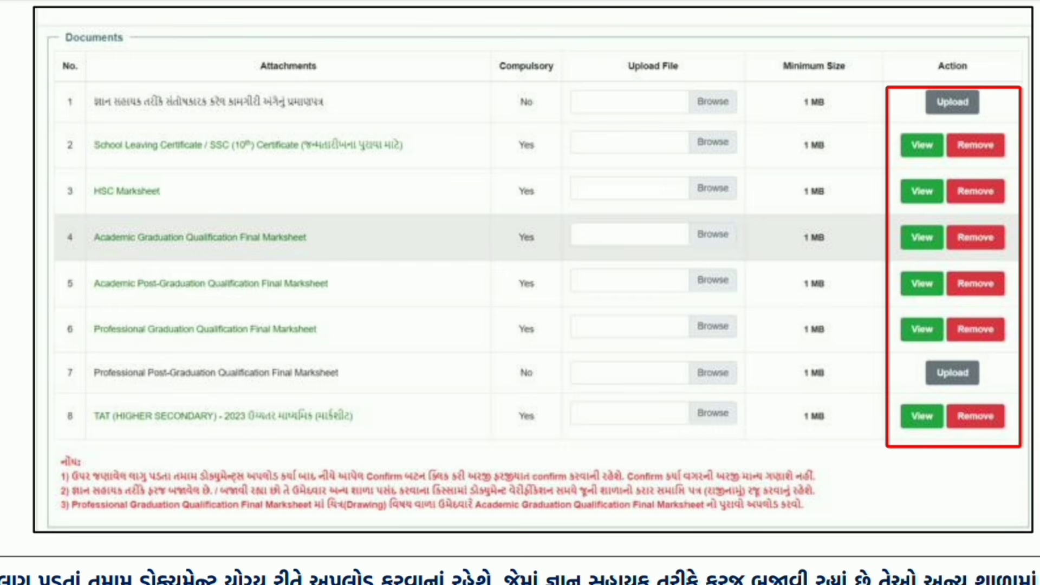
pyautogui.scroll(-3, 521, 293)
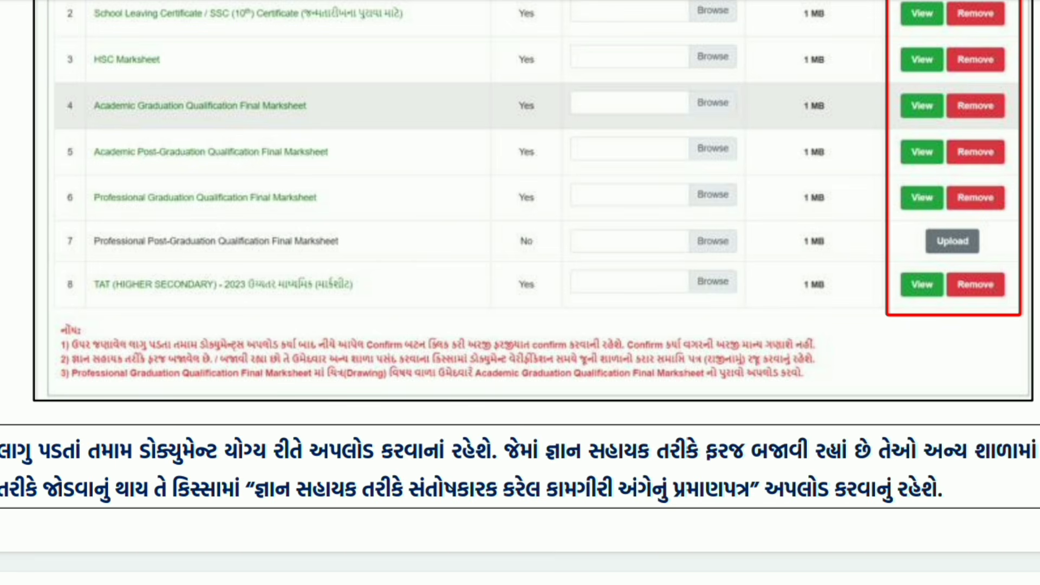
pyautogui.scroll(-2, 521, 293)
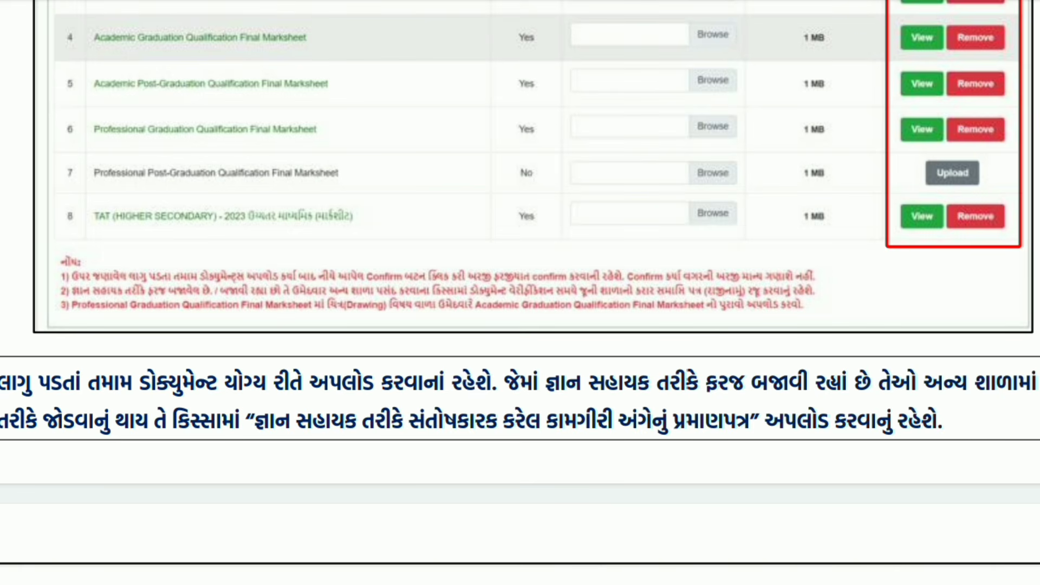
pyautogui.scroll(5, 520, 293)
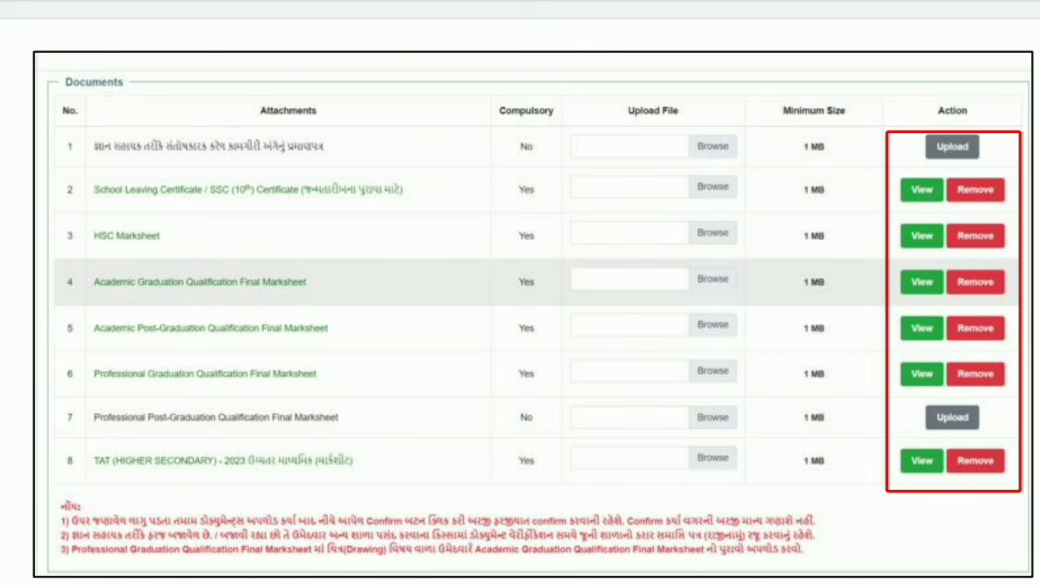
# - Read the Assurance declaration page and its instruction on accepting the declaration and confirming the application
pyautogui.scroll(-10, 520, 293)
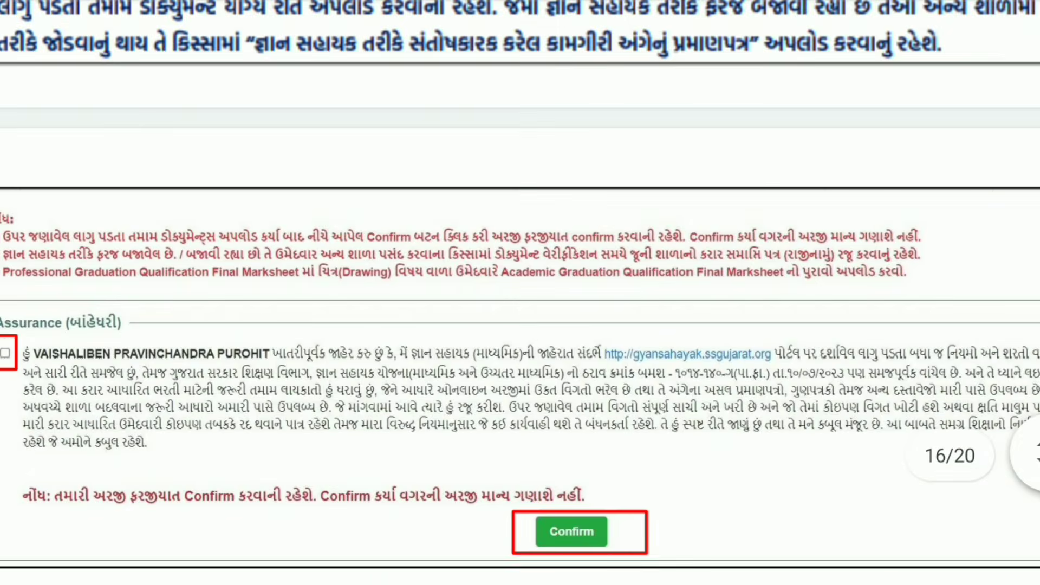
pyautogui.scroll(-6, 520, 293)
pyautogui.scroll(4, 520, 292)
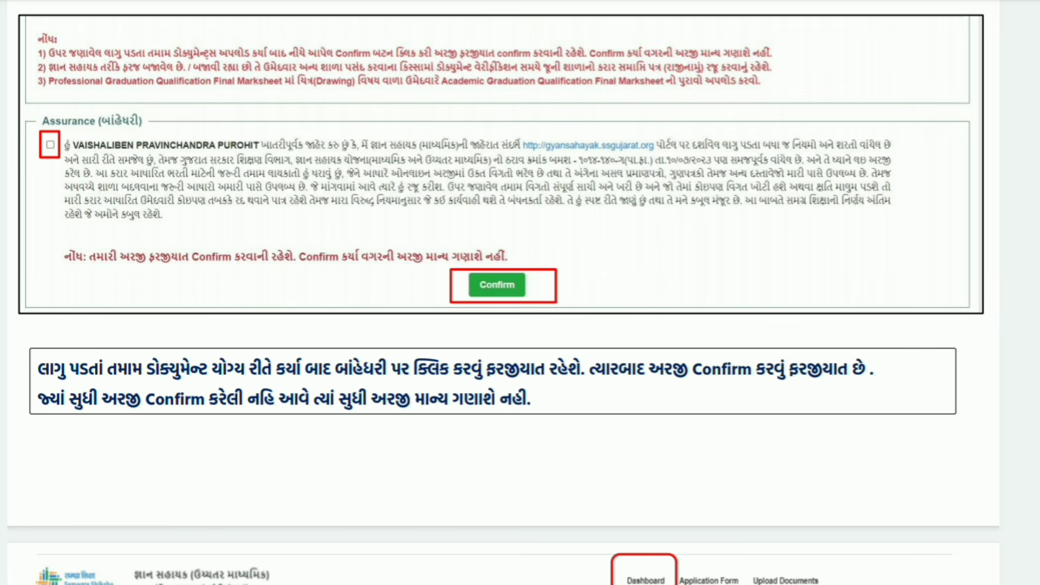
# - Review how to open the Dashboard after confirmation and use Print Application to download and print the application form
pyautogui.scroll(-3, 520, 293)
pyautogui.scroll(-5, 520, 293)
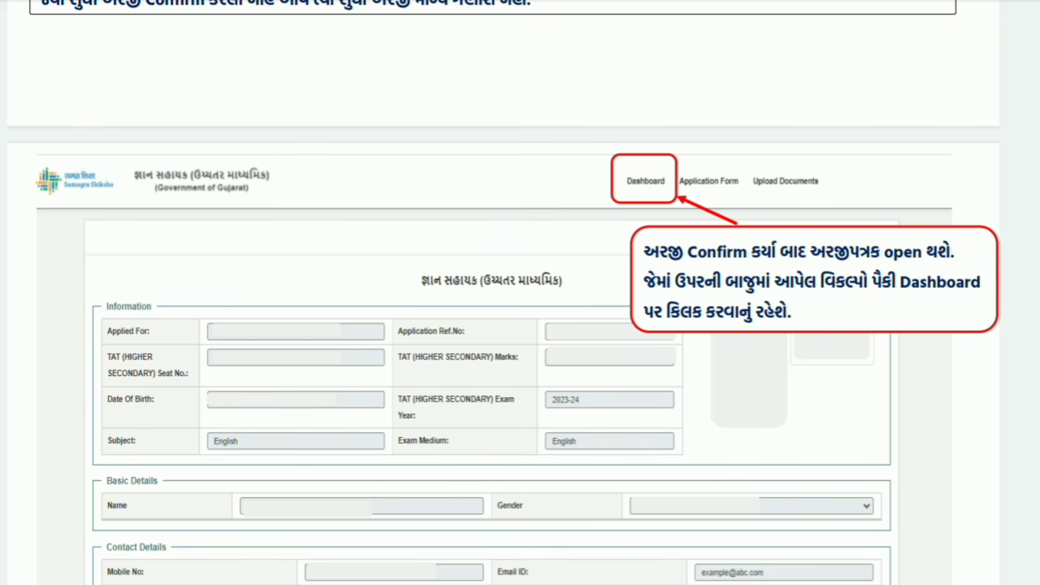
pyautogui.scroll(-1, 521, 293)
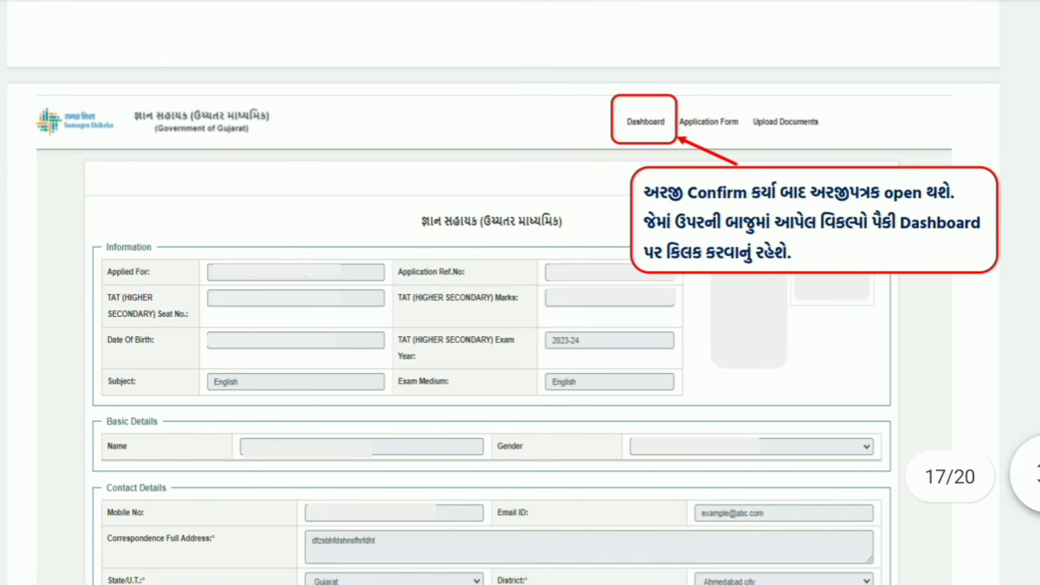
pyautogui.scroll(-8, 520, 293)
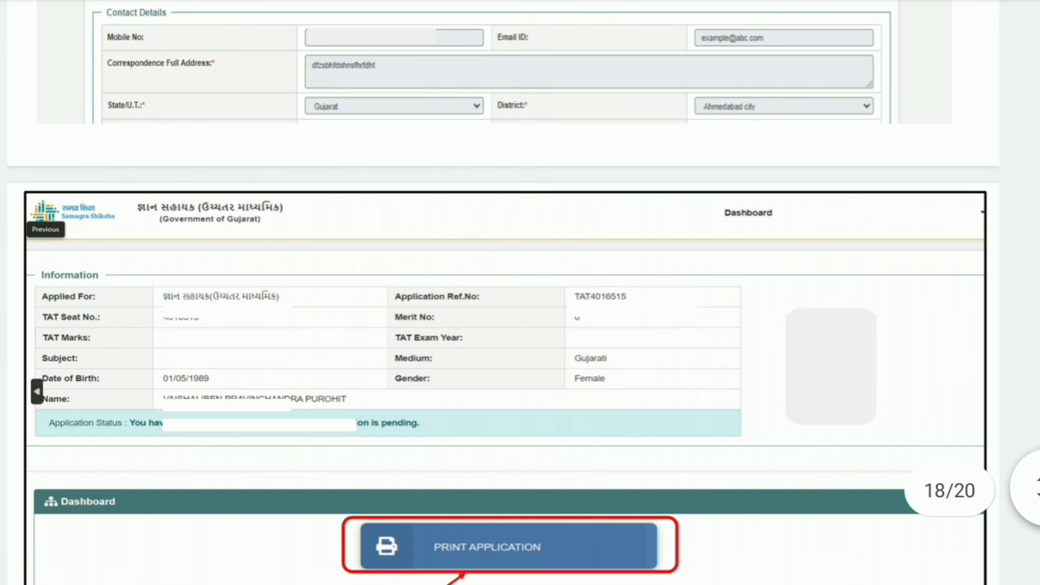
pyautogui.scroll(-4, 520, 293)
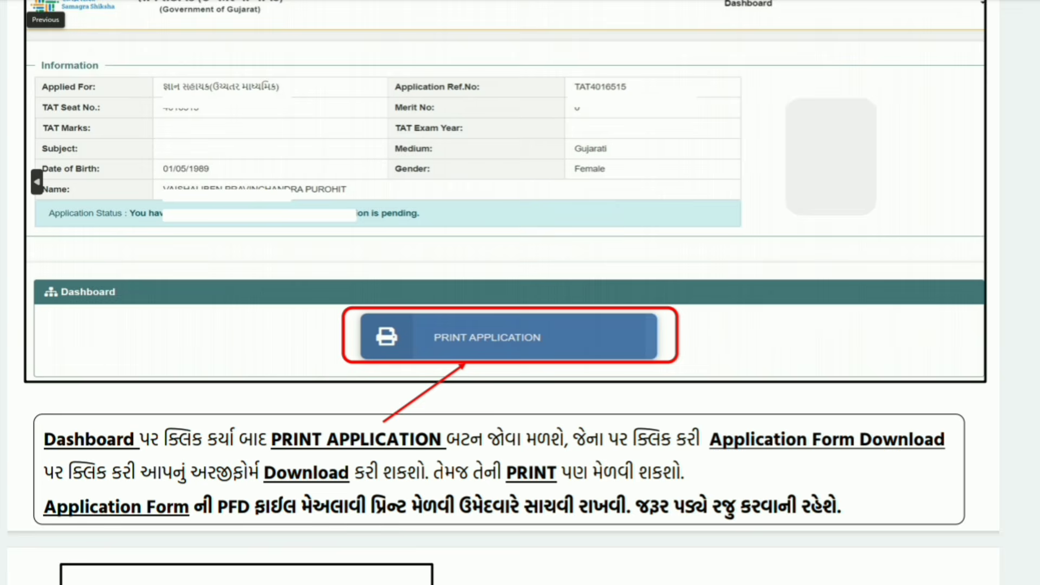
# - Look through the sample printed application form, from the candidate information to the professional post-graduation qualification, and continue to page 20
pyautogui.scroll(-5, 520, 293)
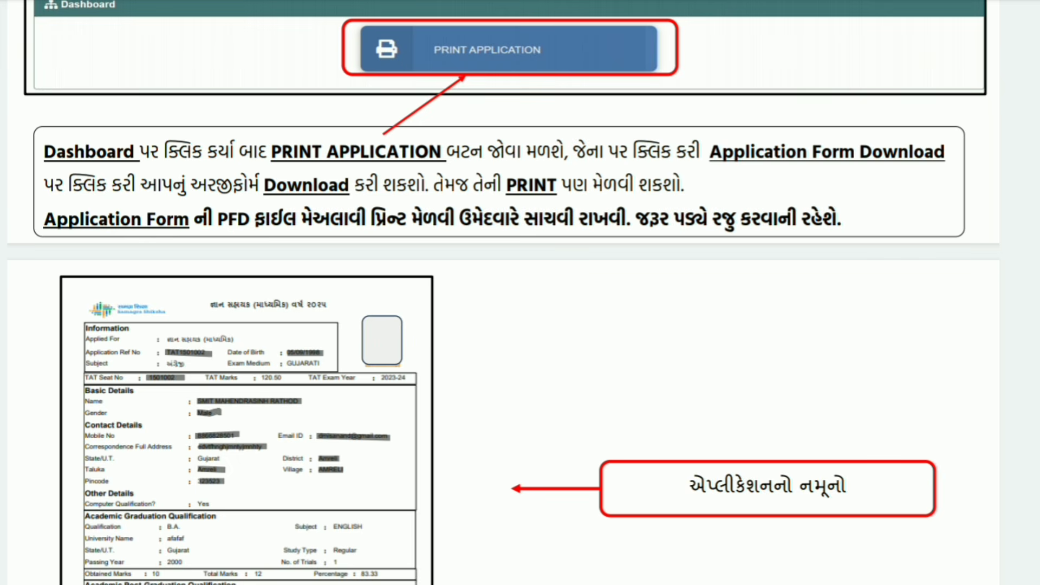
pyautogui.scroll(-5, 503, 292)
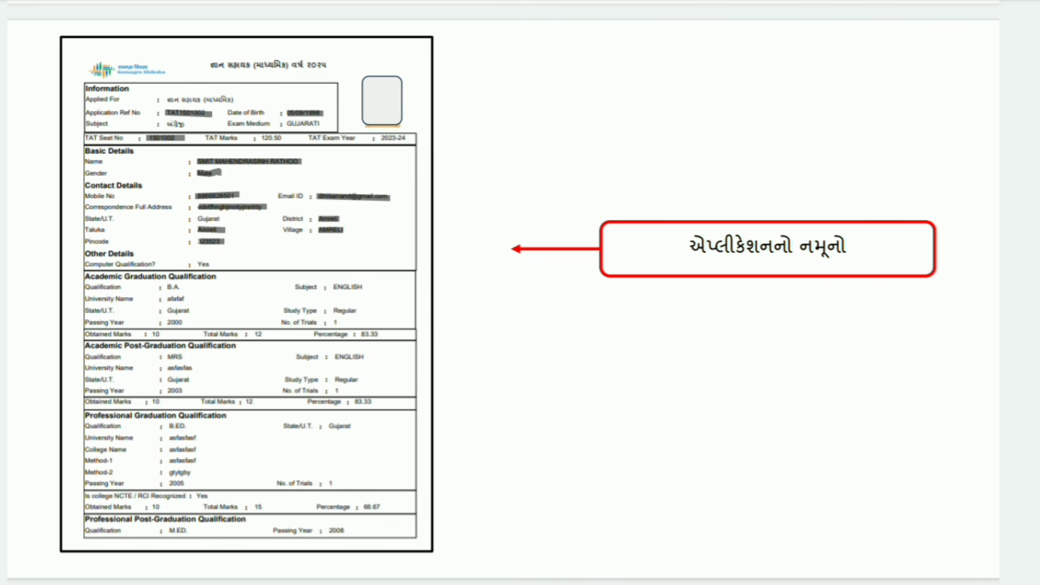
pyautogui.scroll(-10, 503, 293)
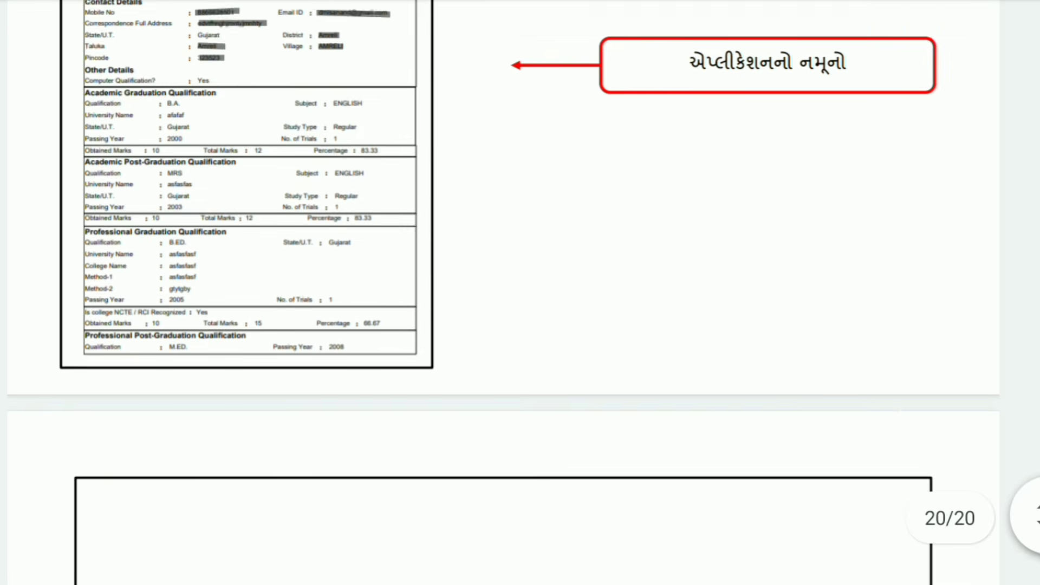